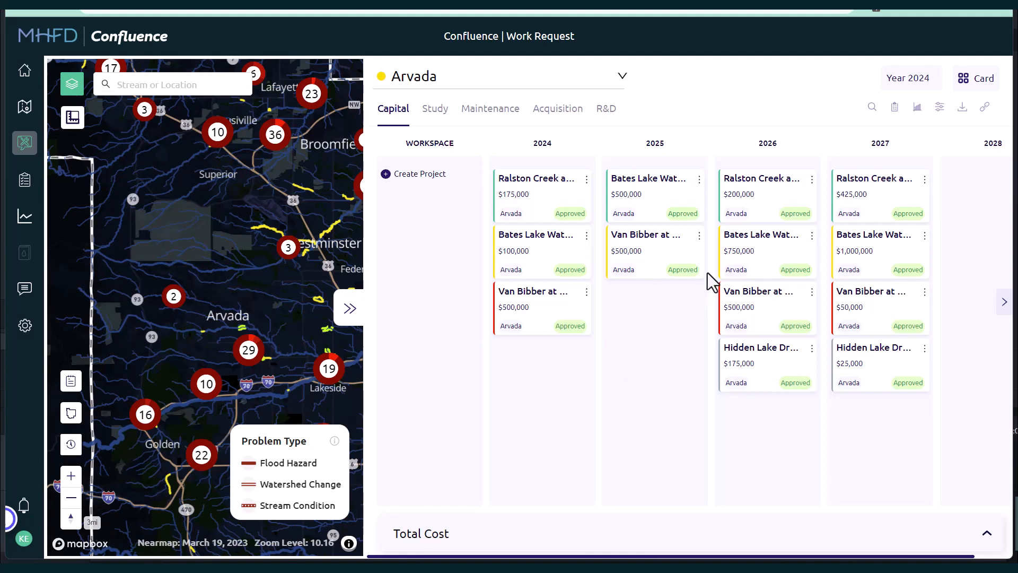
Step: Try to change the Van Bibber project's 2025 funding request to $100,000, closing the amount dialog without saving
left_click(699, 239)
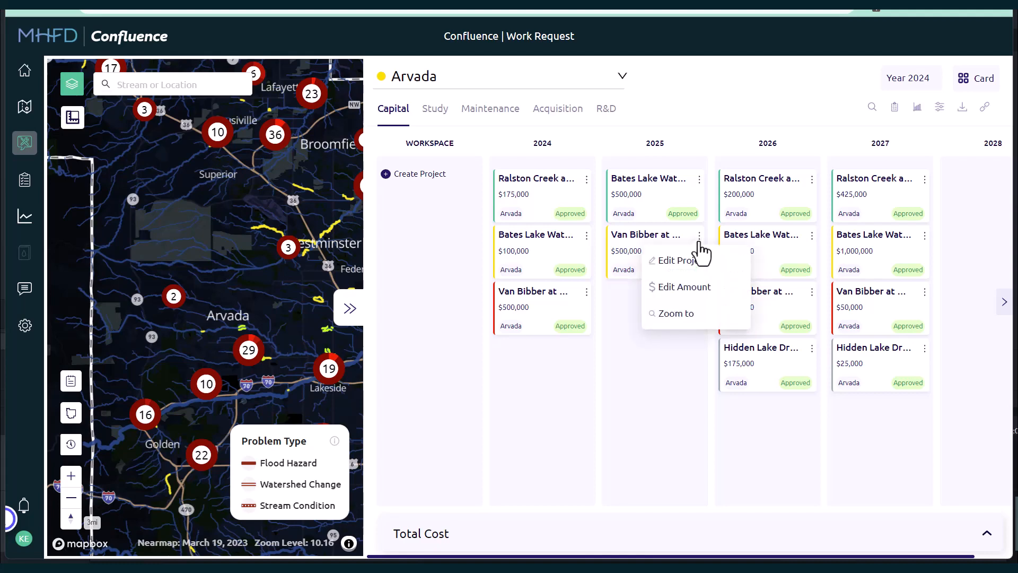
left_click(730, 286)
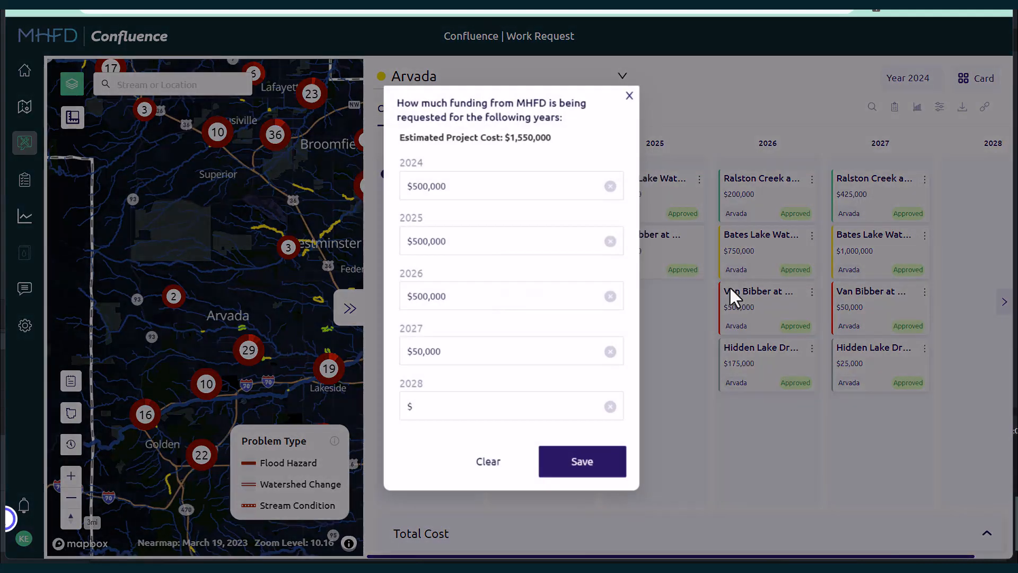
triple_click(512, 235)
type("10")
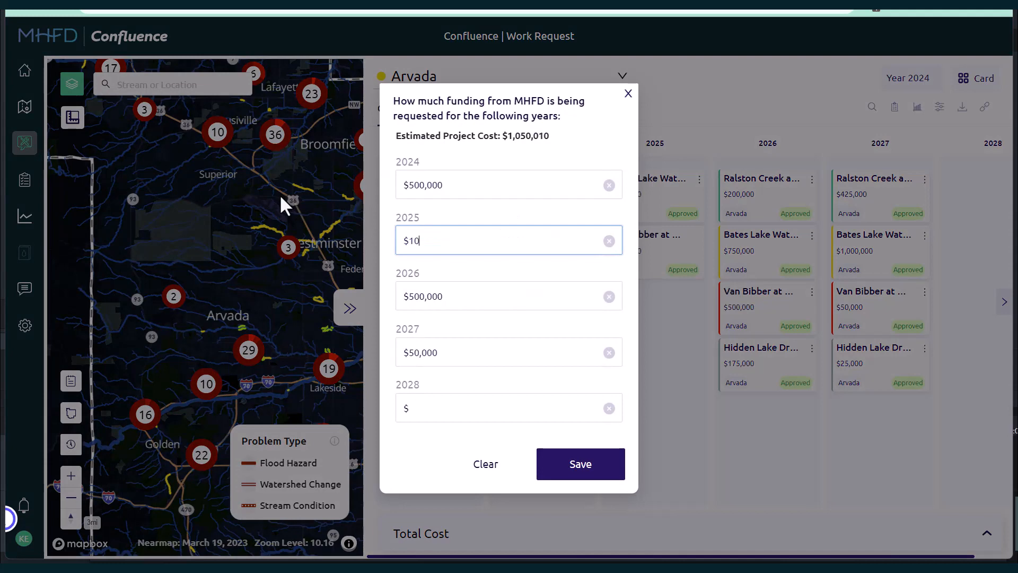
type("0,000")
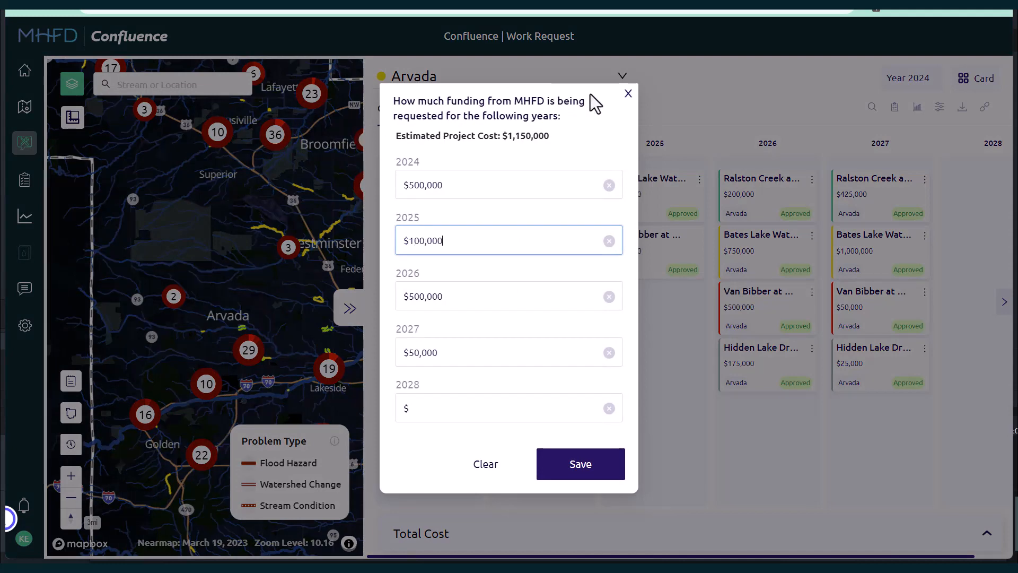
left_click(627, 94)
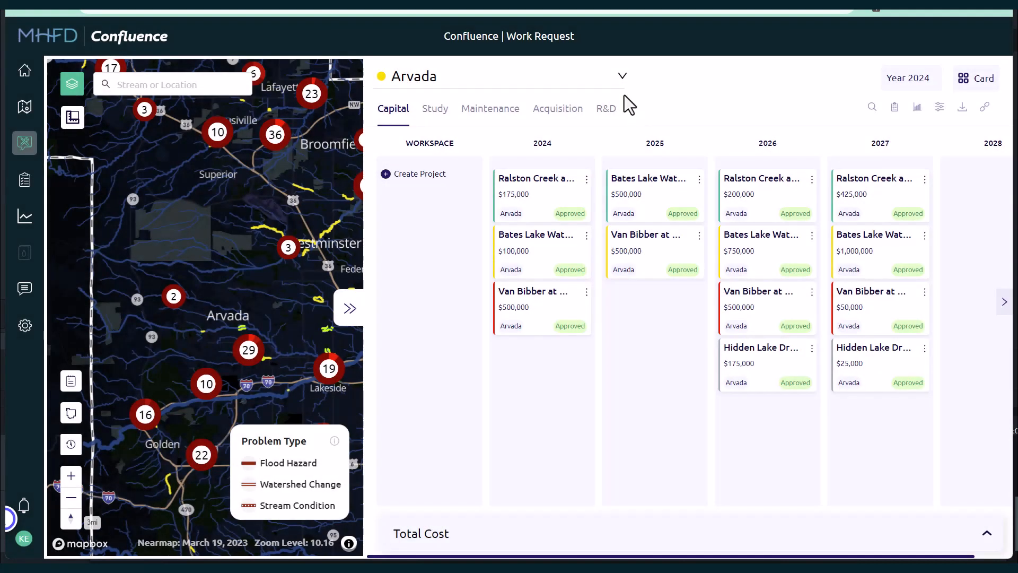
Step: Set the 2026 funding request of the 'another test' workspace project to $66,666 and save it
left_click(474, 260)
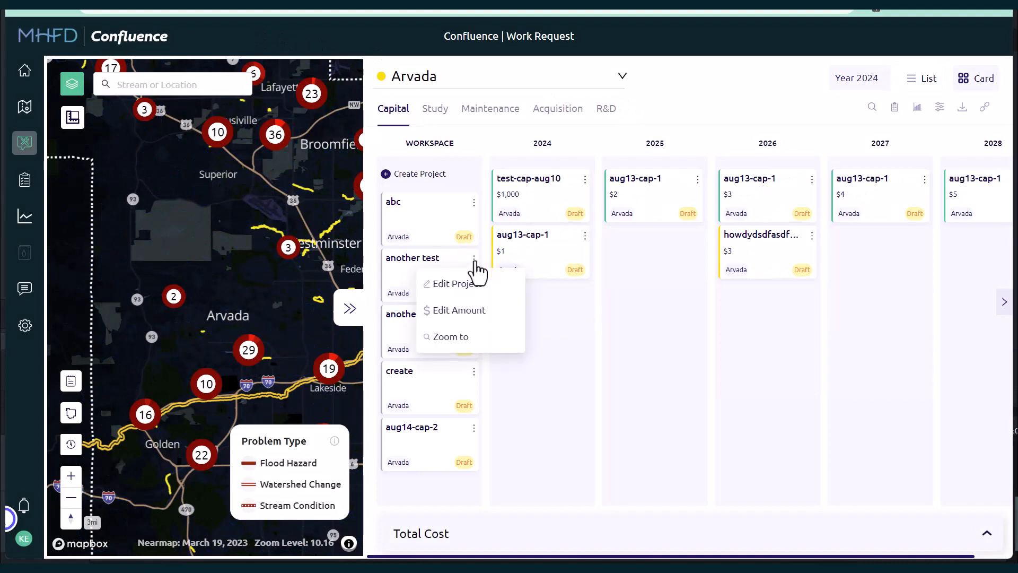
left_click(484, 310)
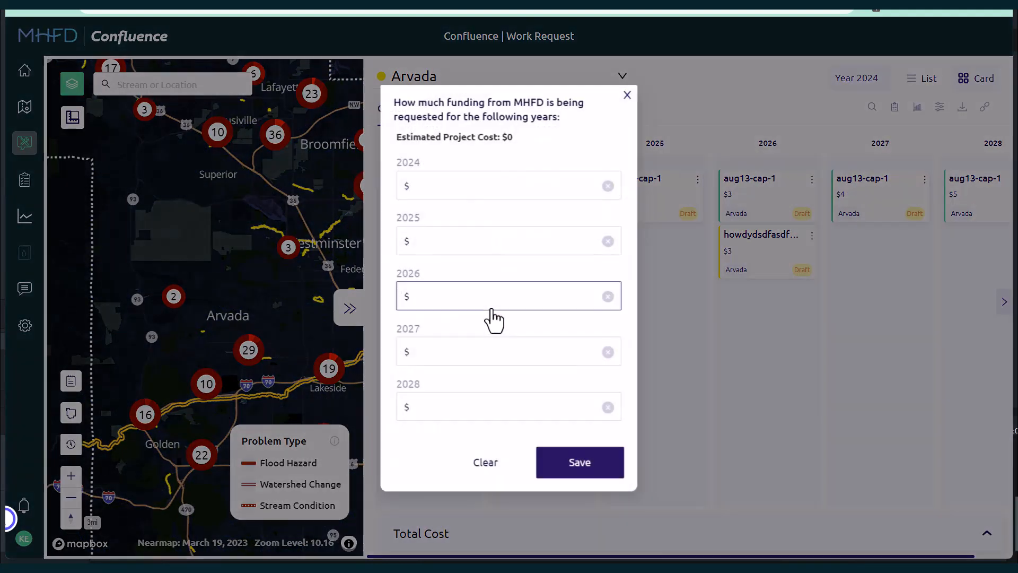
type("10000")
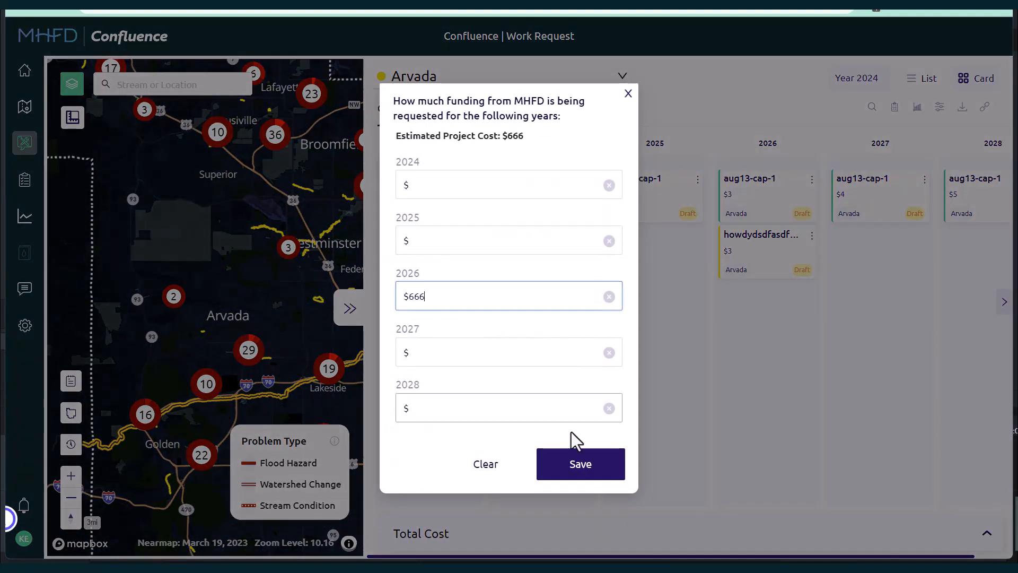
left_click(583, 472)
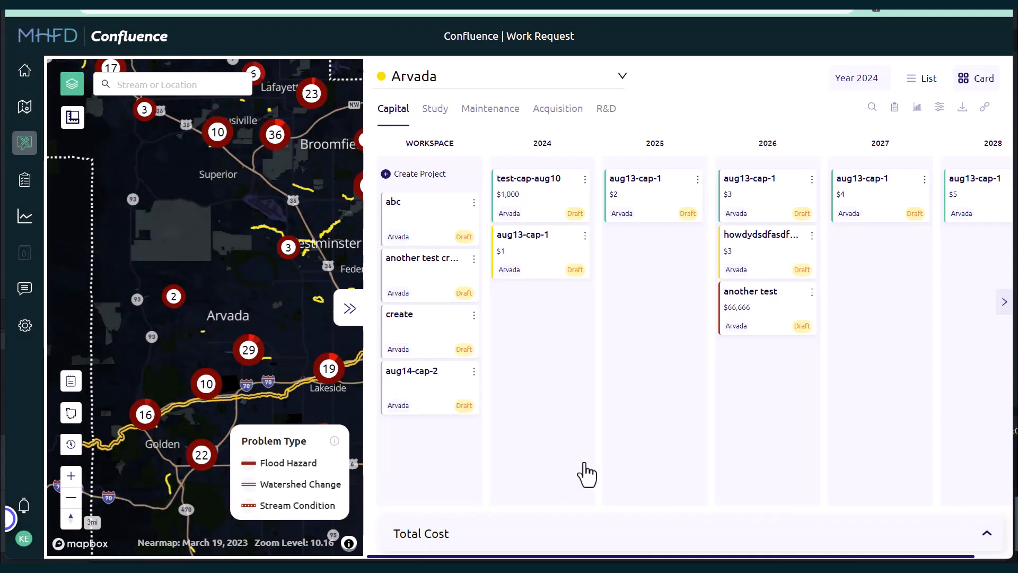
Step: Move the 'another test' card into the 2024 column and open its project details, cancelling without changes
left_click_drag(786, 292, 546, 302)
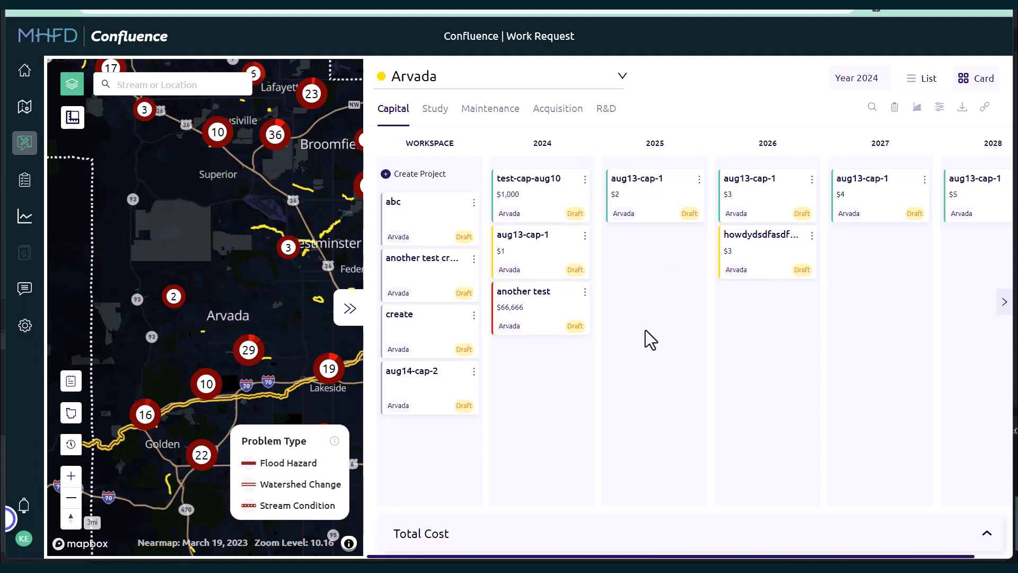
left_click(586, 293)
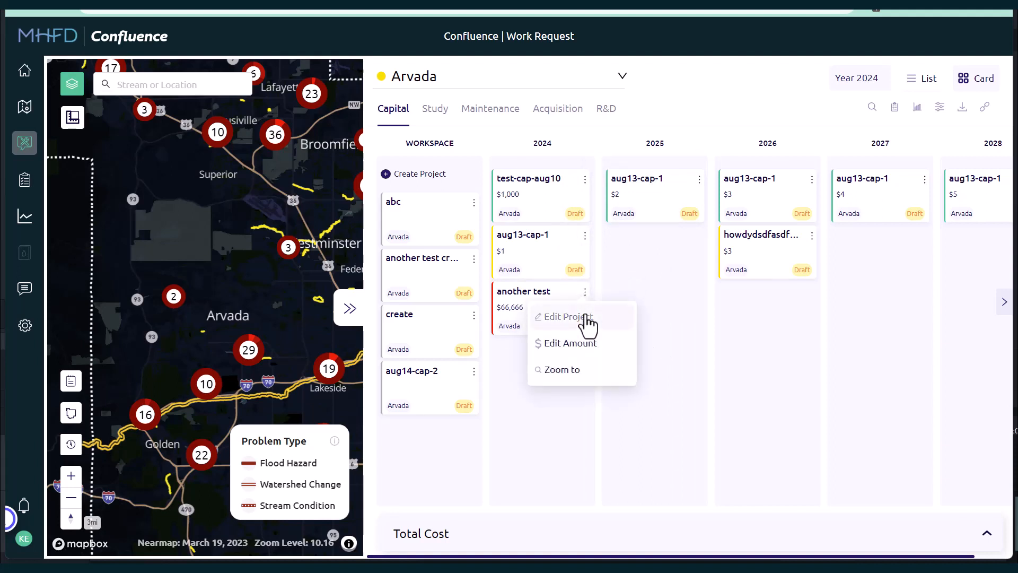
left_click(588, 317)
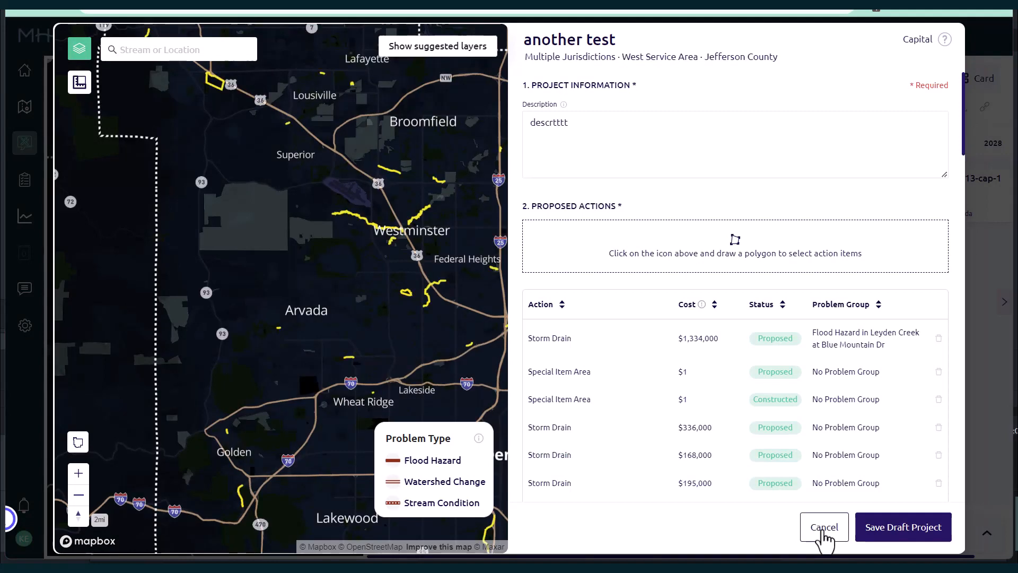
left_click(824, 528)
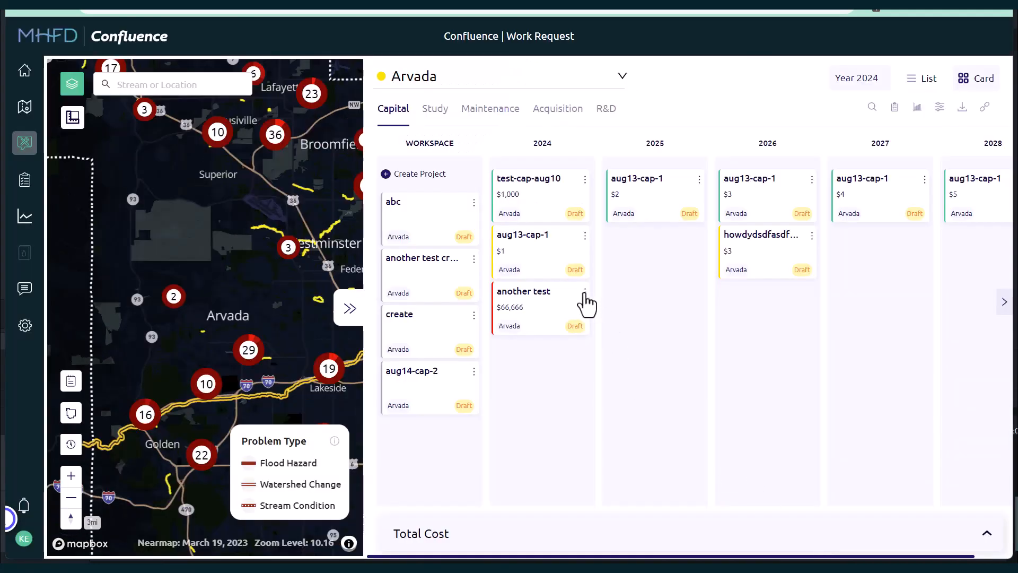
Step: Move the howdydsdfasdf card into 2024 and reorder aug13-cap-1 to the top of the 2024 column
left_click_drag(748, 250, 529, 384)
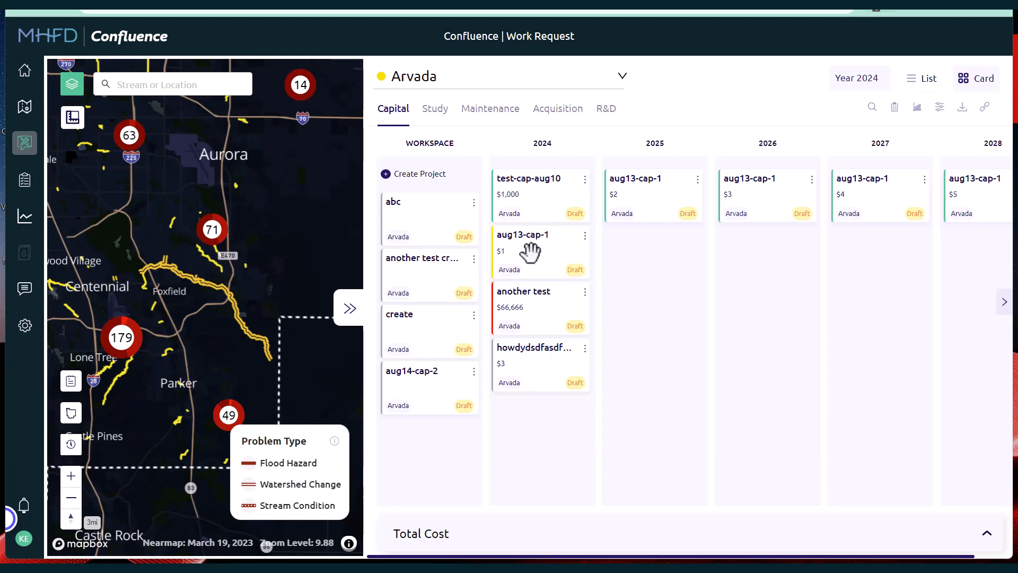
left_click_drag(530, 250, 548, 203)
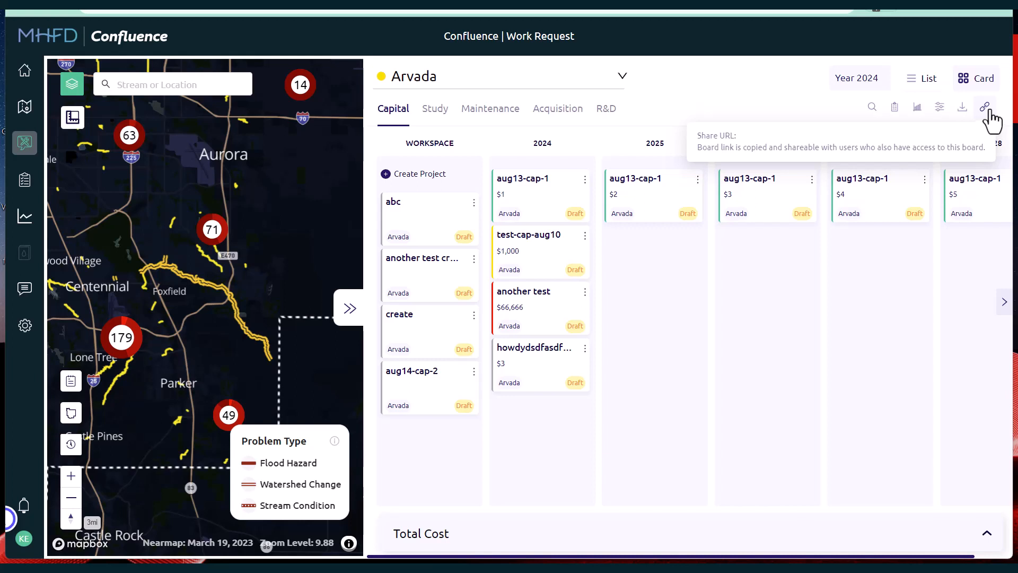
Step: Copy the board's share URL and dismiss the notification
left_click(987, 108)
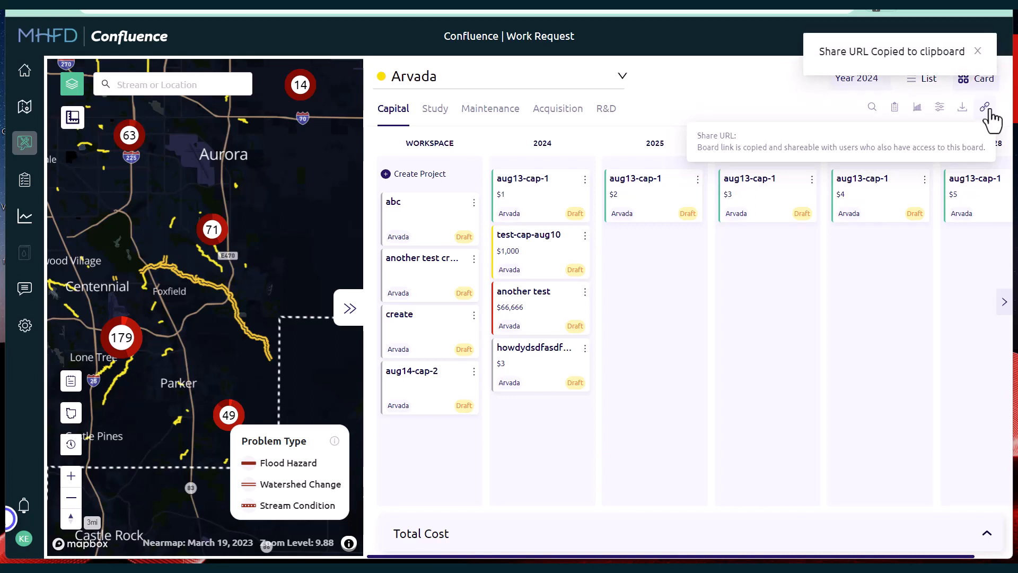
left_click(977, 51)
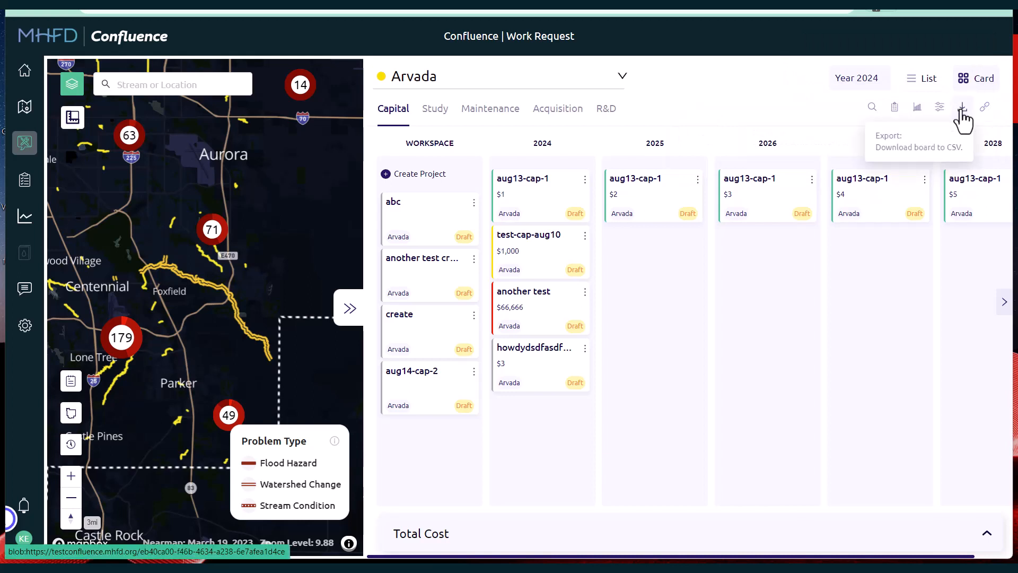
Step: Start exporting the board to CSV and cancel the save dialog
left_click(961, 109)
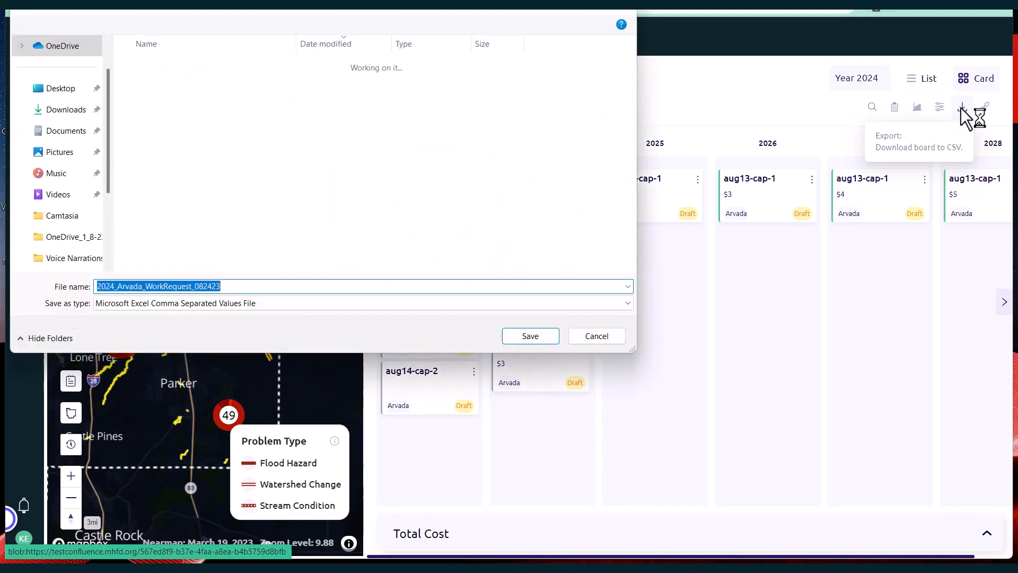
left_click(593, 335)
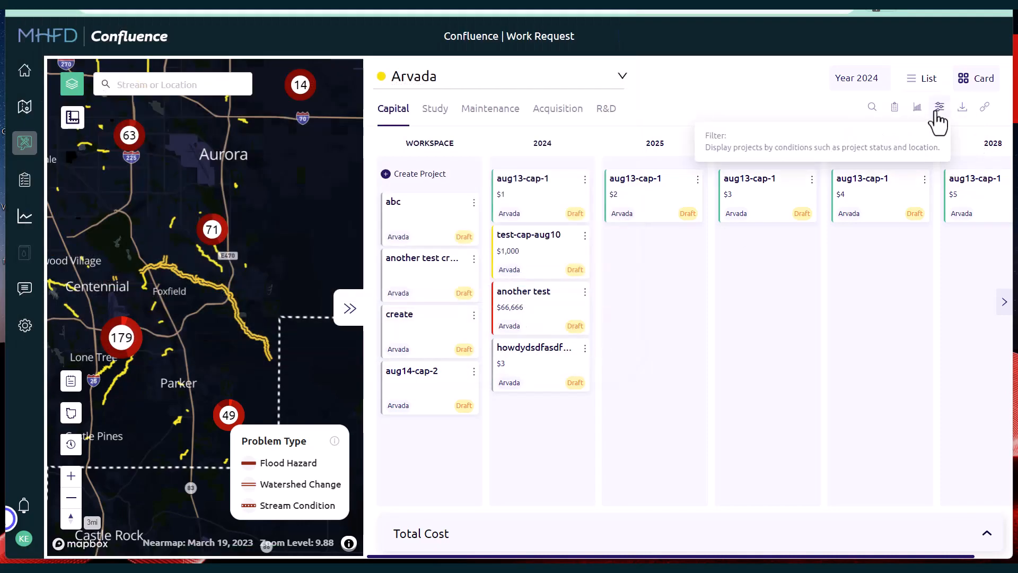
Step: Open the board's filter panel and then its analytics panel to review them
left_click(937, 110)
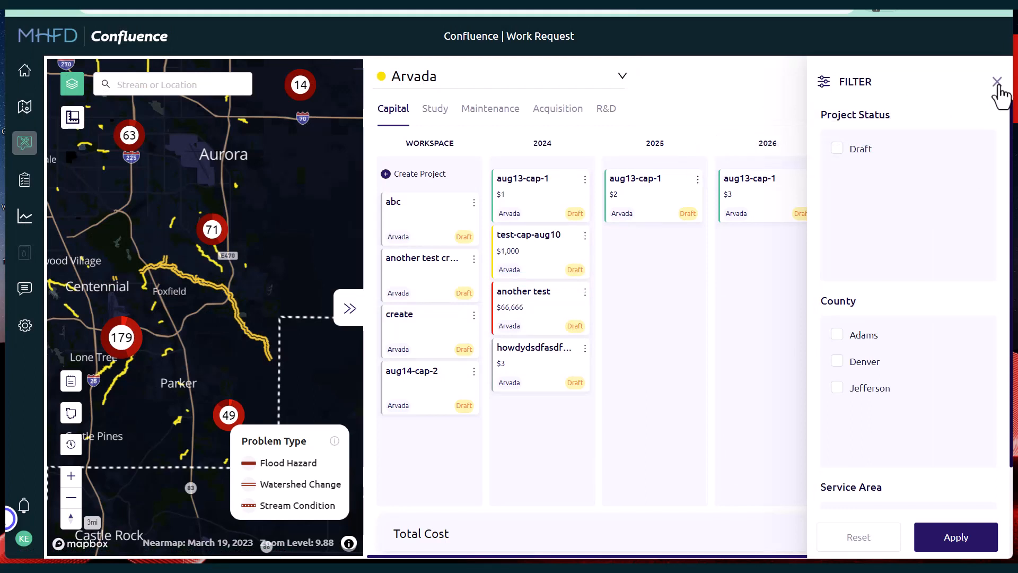
left_click(998, 83)
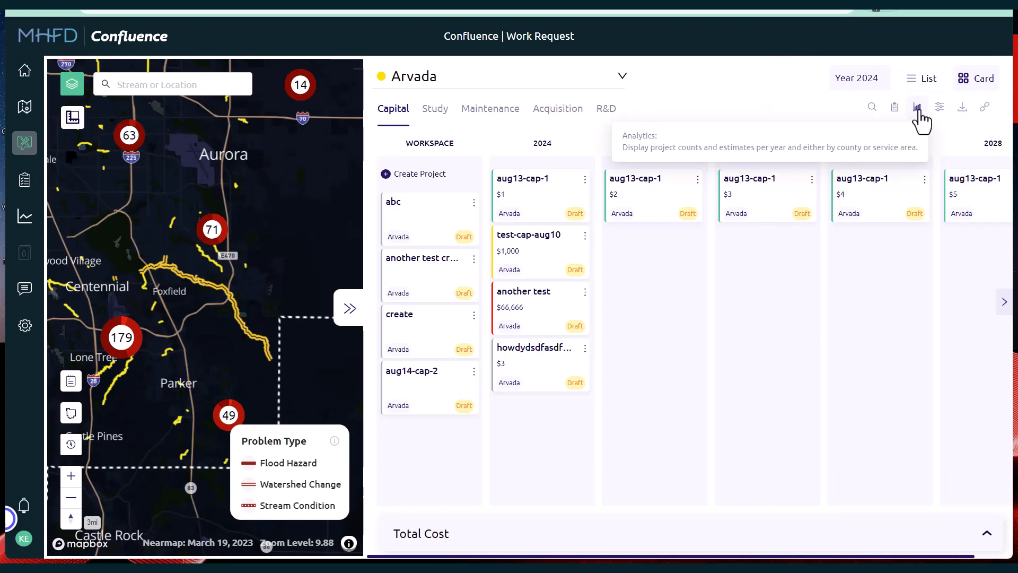
left_click(917, 109)
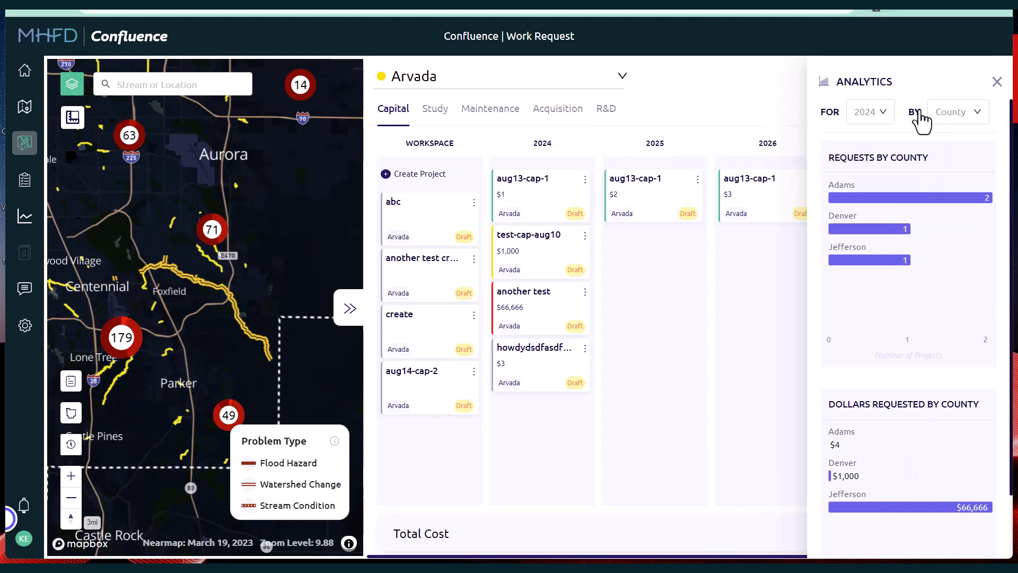
left_click(997, 83)
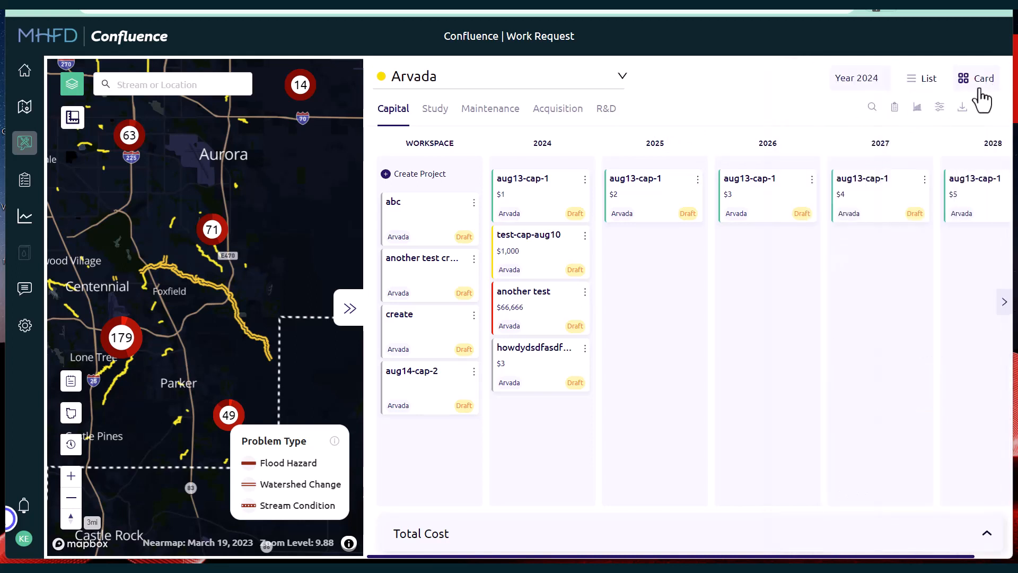
Step: Search the board's projects for test, then clear the search
left_click(872, 107)
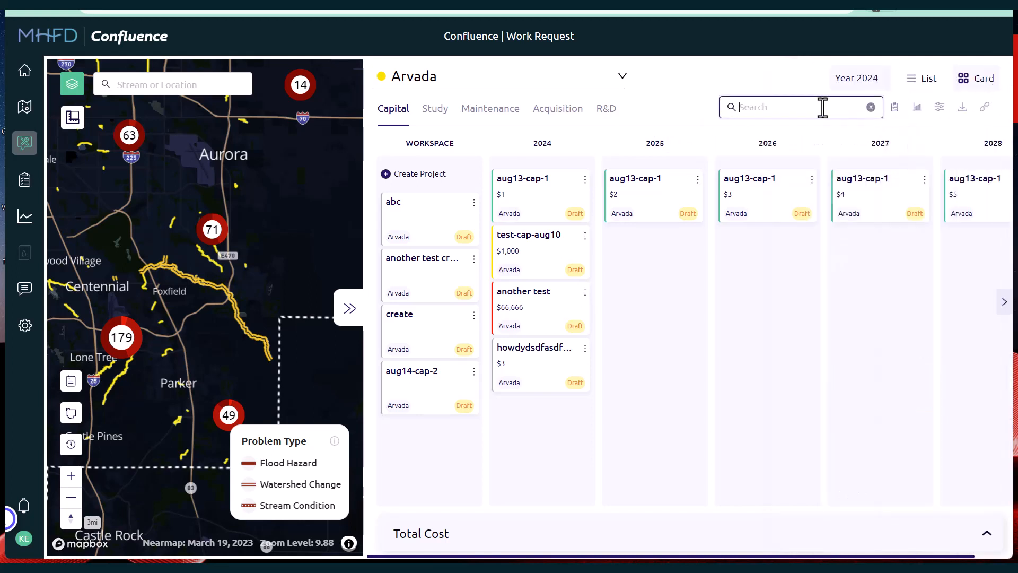
type("test")
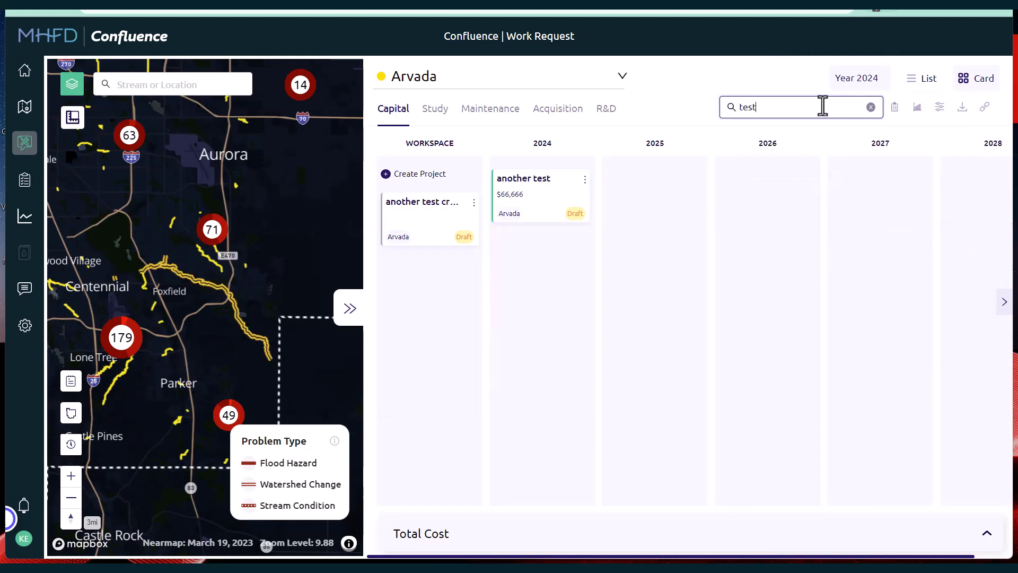
left_click(684, 138)
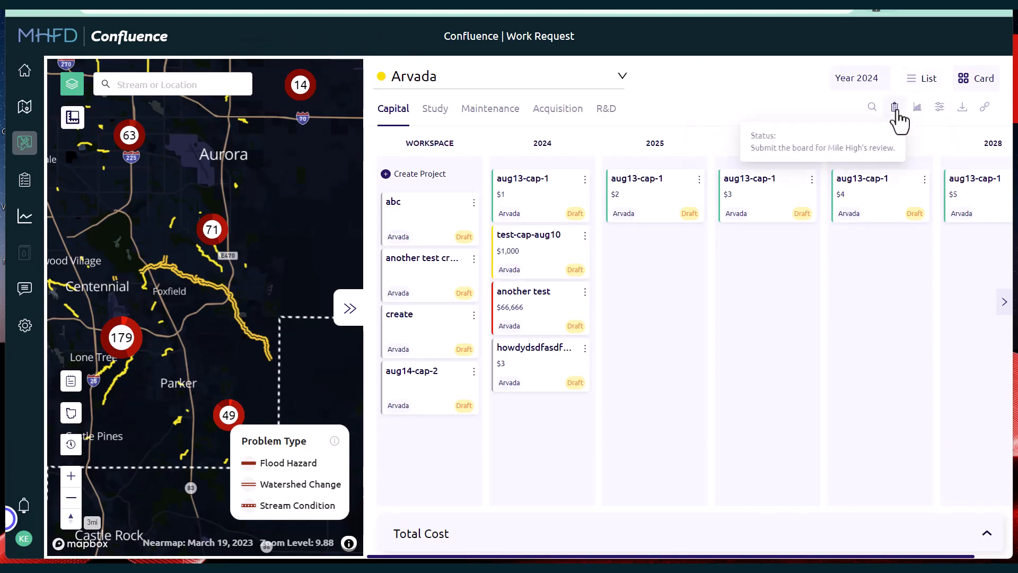
Step: Mark the Study project type as ready for review in the board status and save
left_click(896, 112)
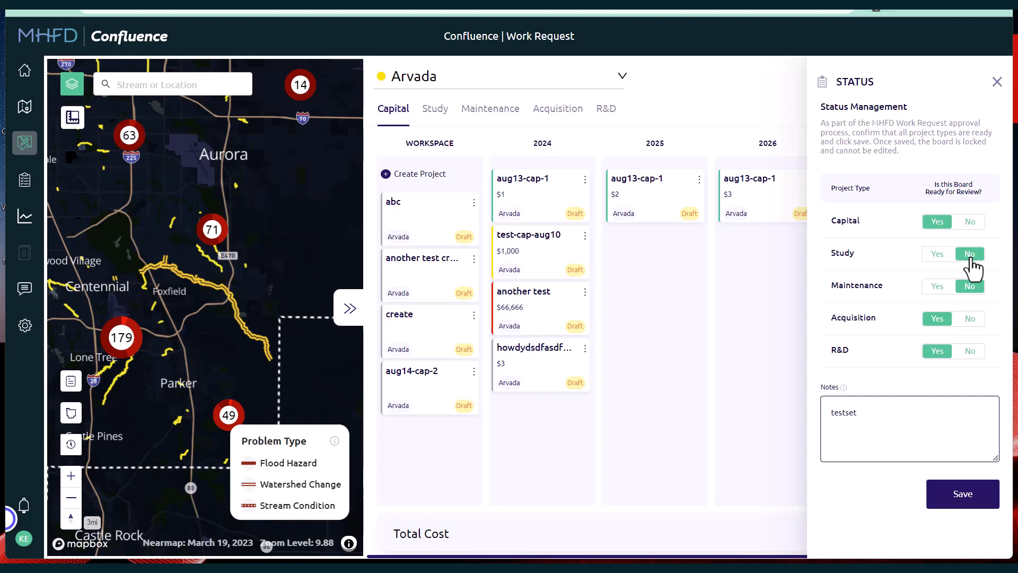
left_click(970, 258)
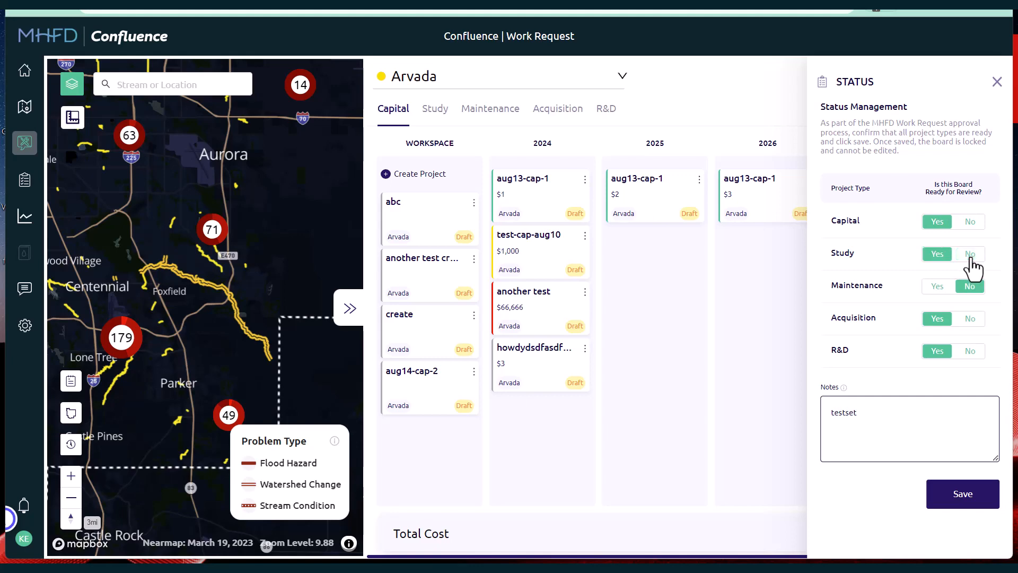
left_click(959, 501)
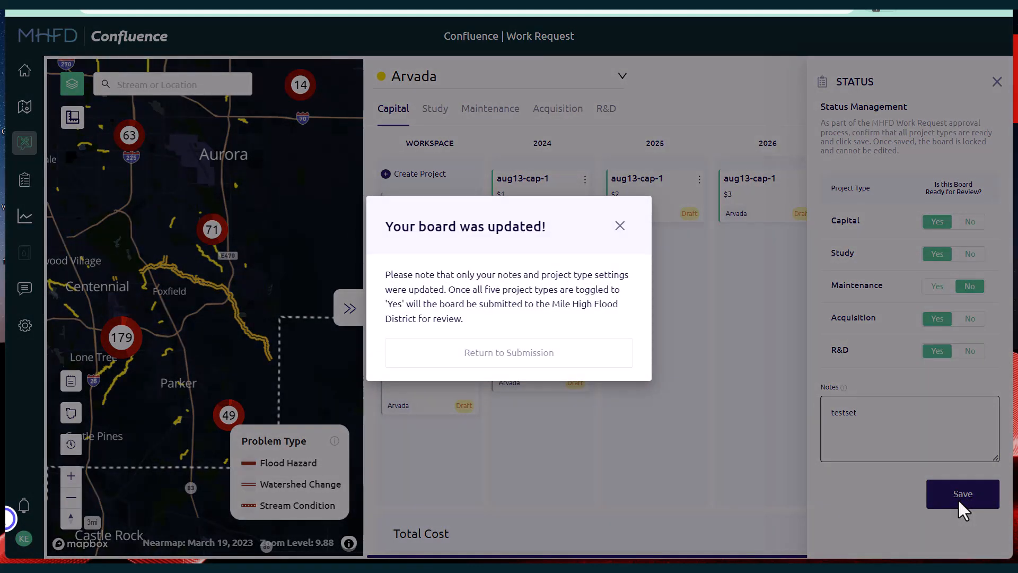
left_click(620, 226)
left_click(996, 84)
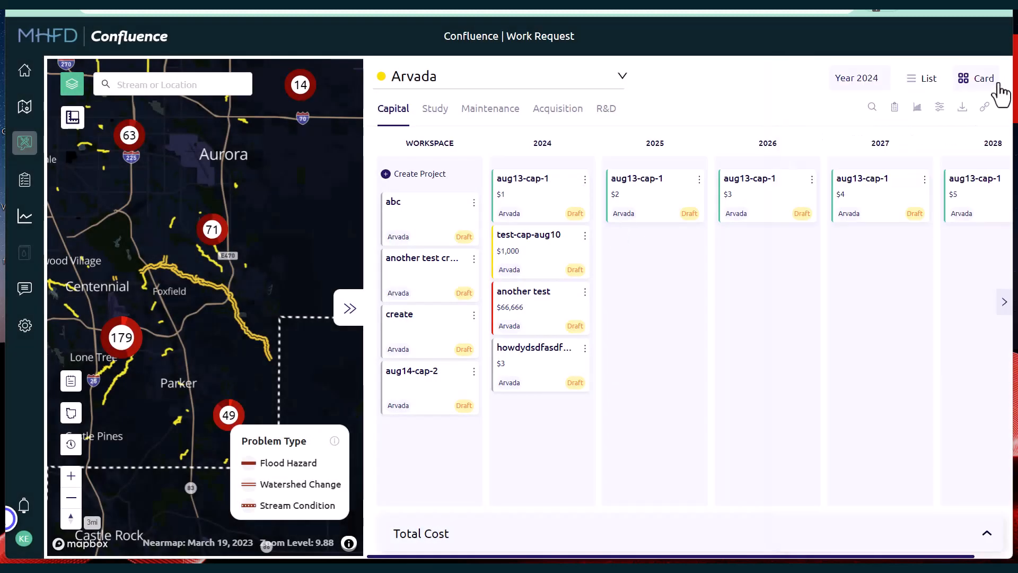
Step: Mark the Maintenance project type as ready for review and save to submit the board
left_click(896, 109)
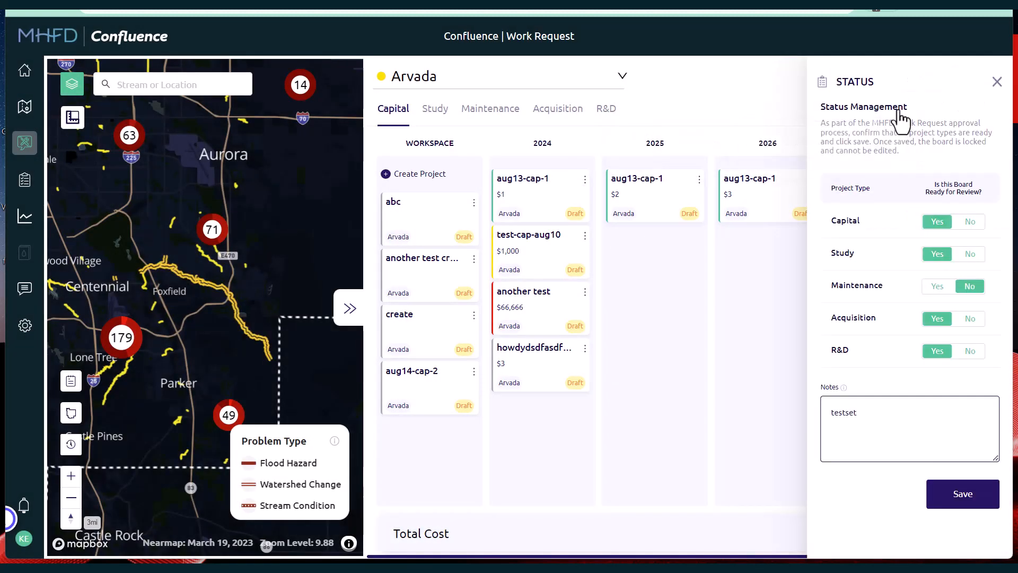
left_click(975, 294)
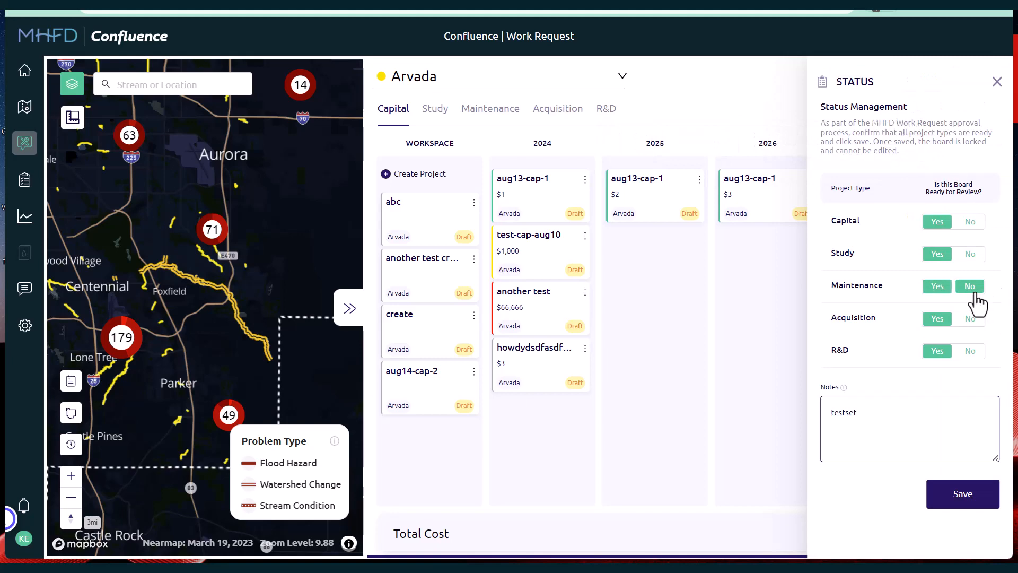
left_click(985, 493)
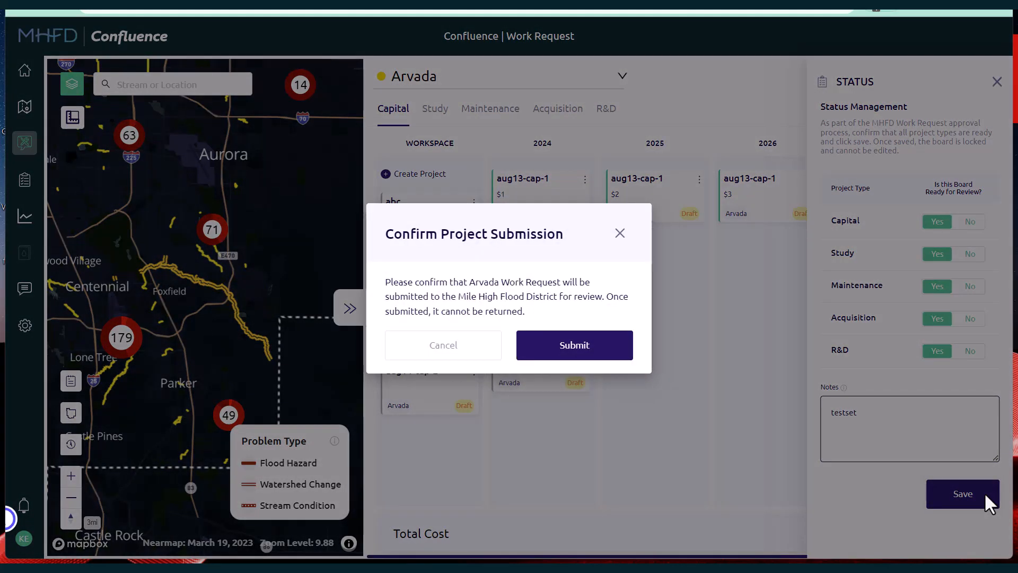